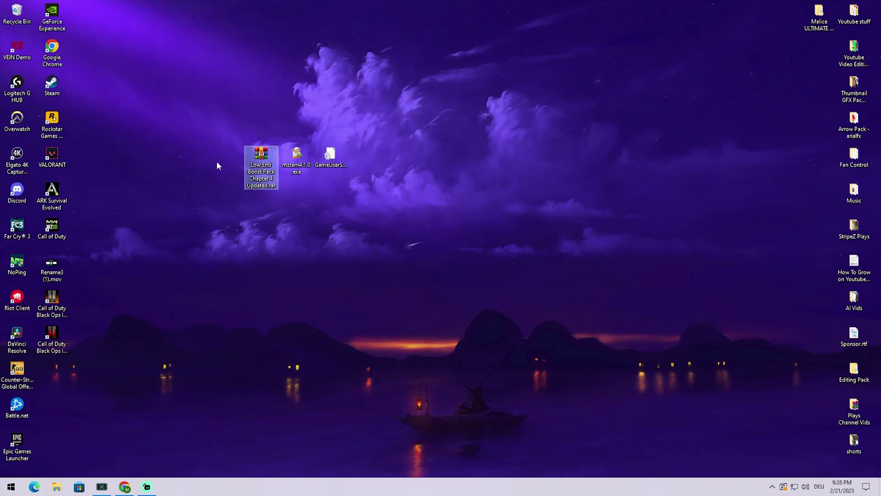
- Bring the LeStripez site back up to look over its FPS BOOST posts
left_click(126, 487)
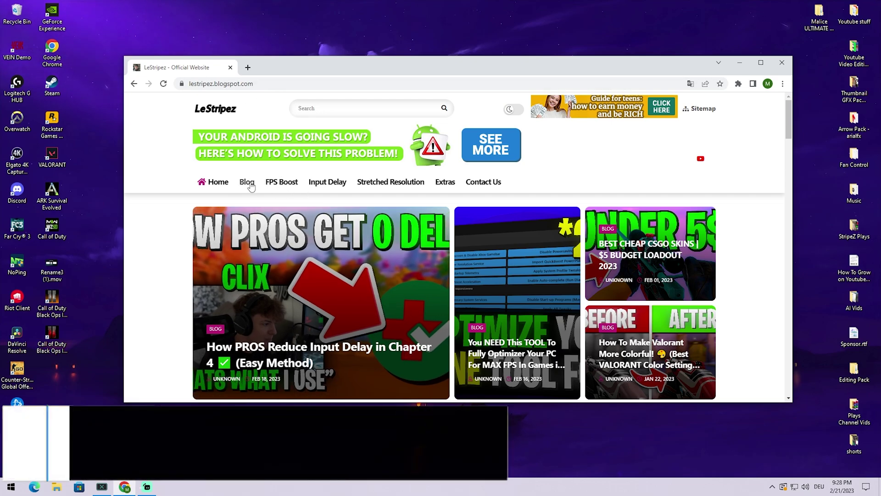
scroll(335, 245, "down", 1)
scroll(335, 246, "down", 3)
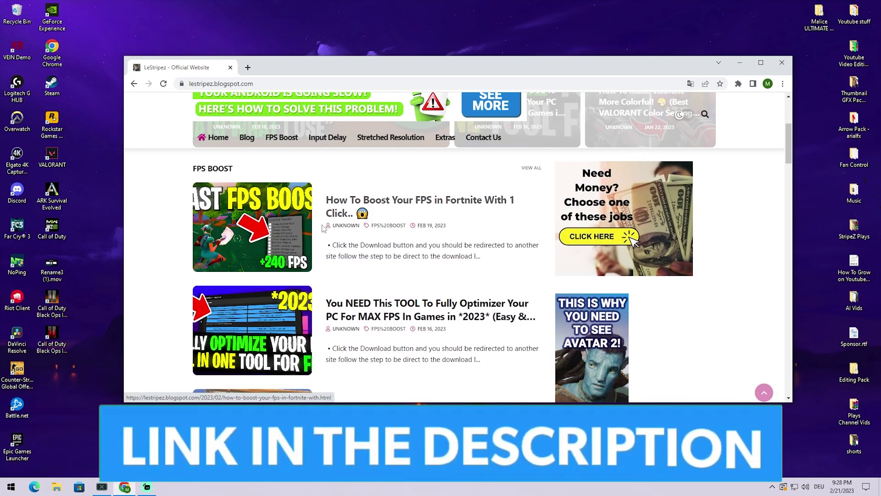
scroll(331, 283, "up", 1)
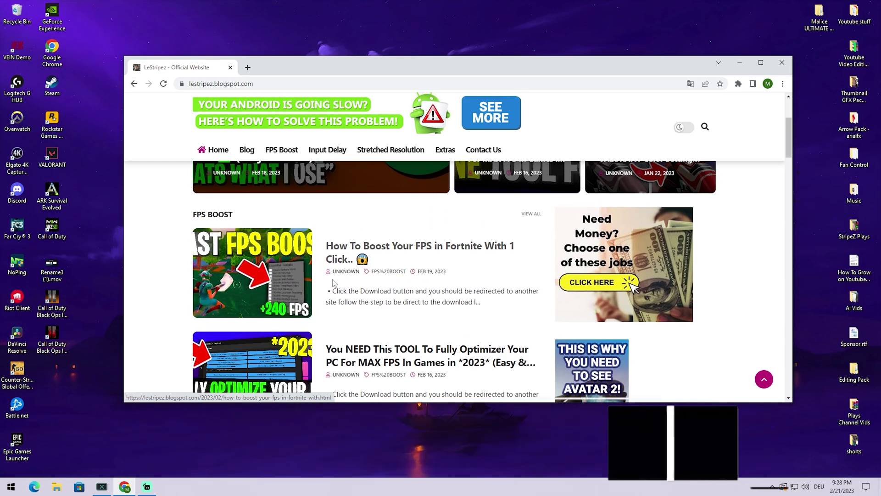
- Close Chrome, launch Mz RAM Booster via an 'mz' search, then run Smart Optimize and Recover RAM
left_click(782, 63)
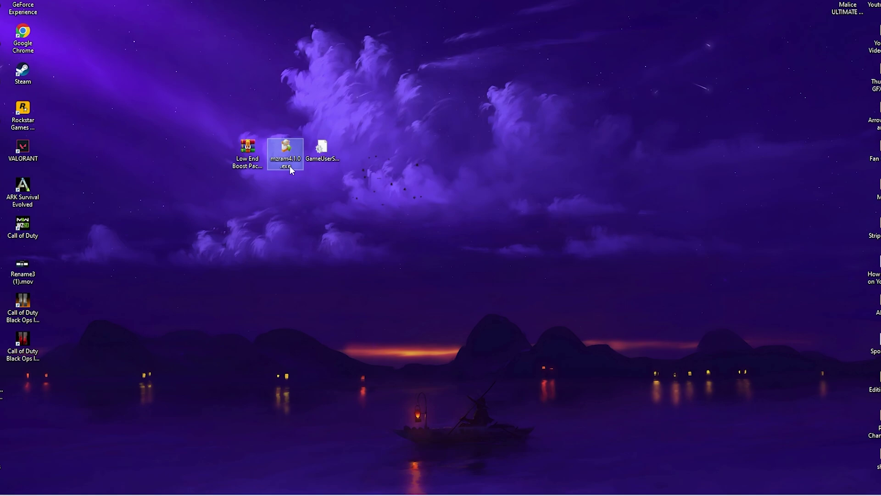
mouse_move(277, 148)
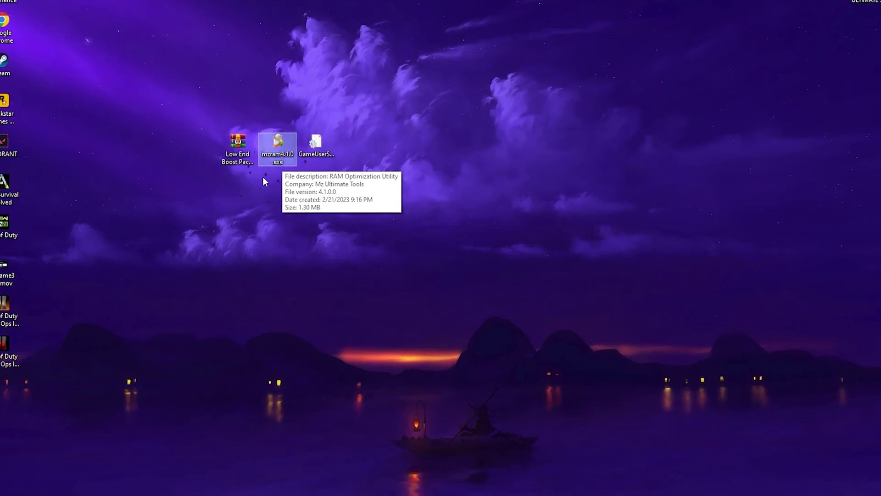
key("super")
type("mz")
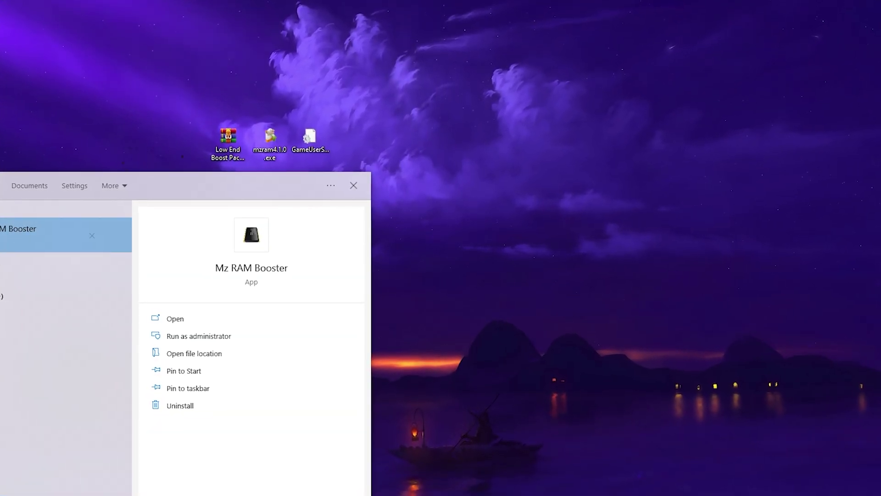
key("Return")
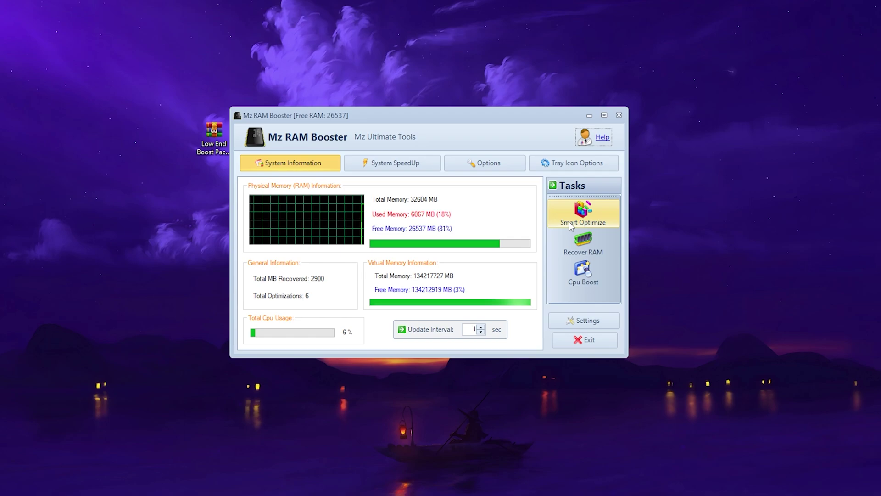
left_click(577, 232)
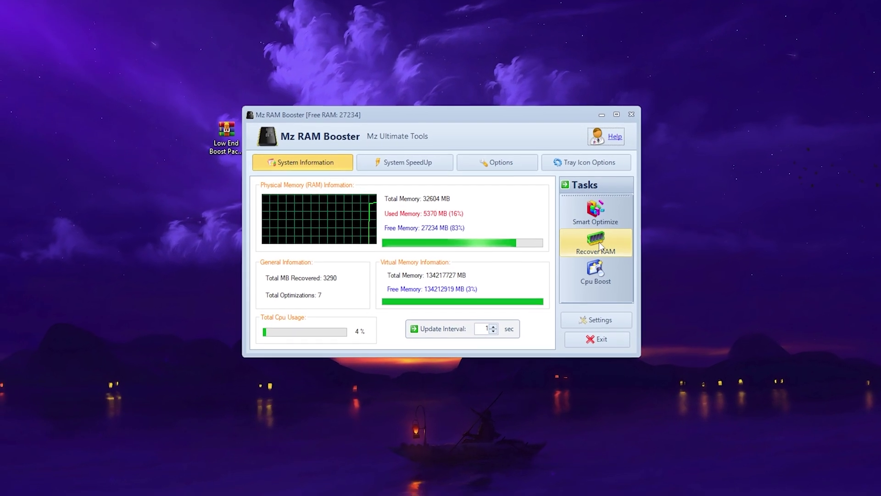
left_click(611, 254)
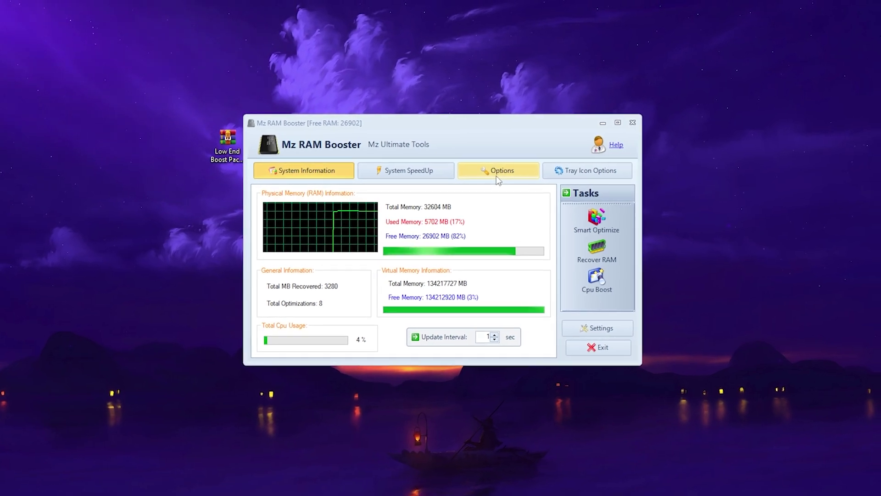
- Raise the auto-optimize free-RAM threshold from 1024 MB to 3000 MB and apply it
left_click(492, 172)
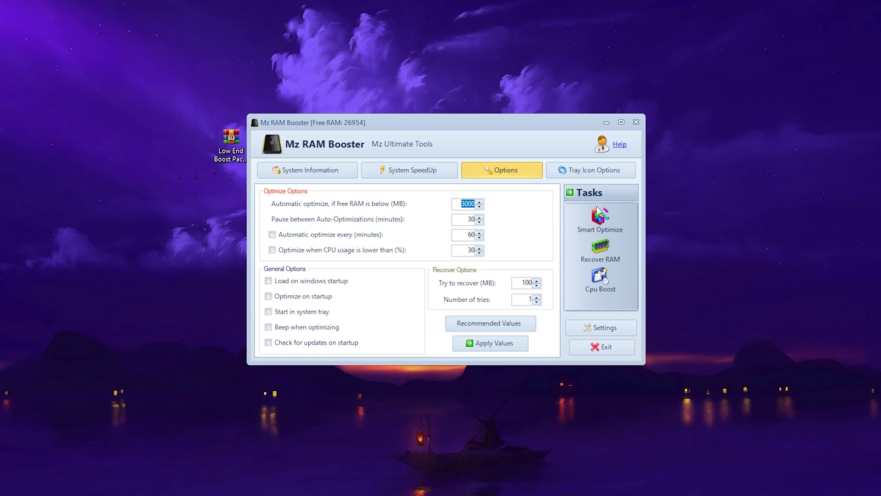
left_click(454, 204)
type("24")
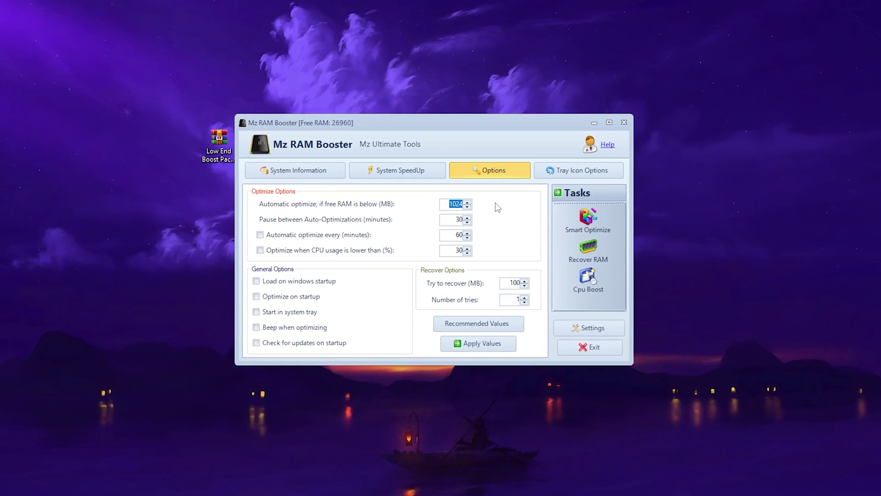
left_click(303, 170)
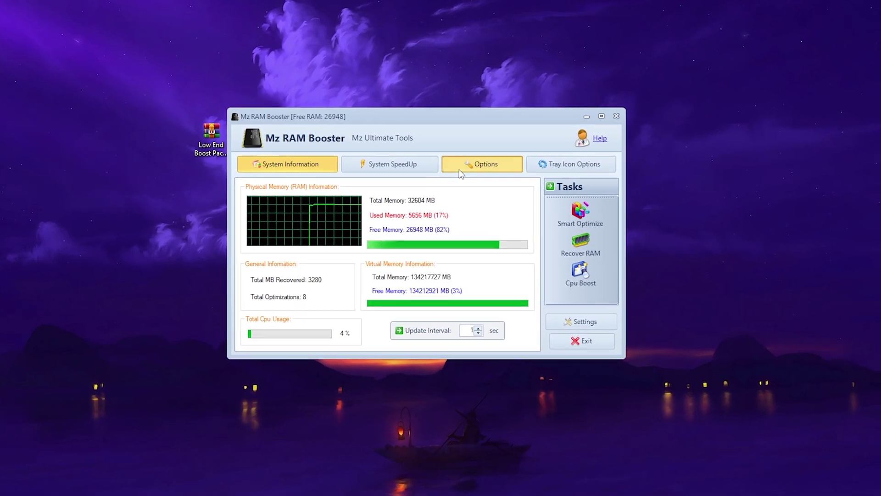
left_click(459, 171)
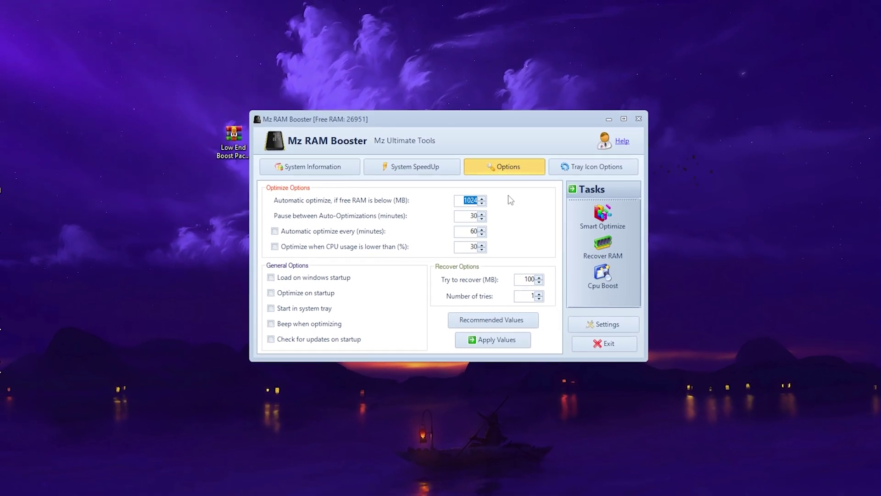
type("3000")
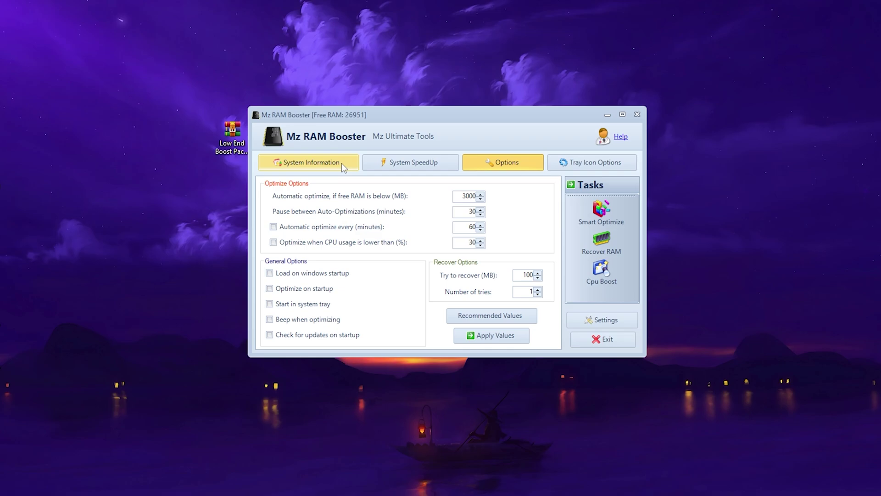
left_click(331, 167)
left_click(482, 165)
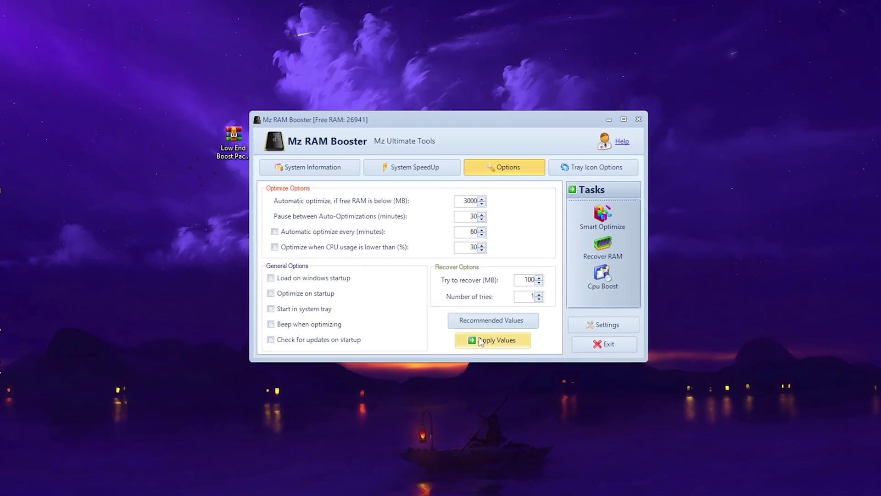
left_click(487, 337)
left_click(484, 259)
left_click(302, 169)
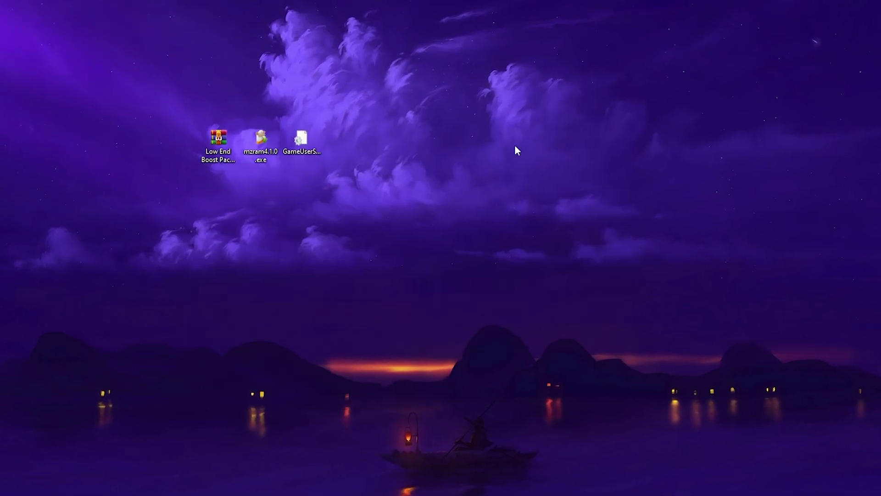
- Open GameUserSettings.ini and check ResolutionSizeX=968 and ResolutionSizeY=612, leaving them unchanged
double_click(312, 131)
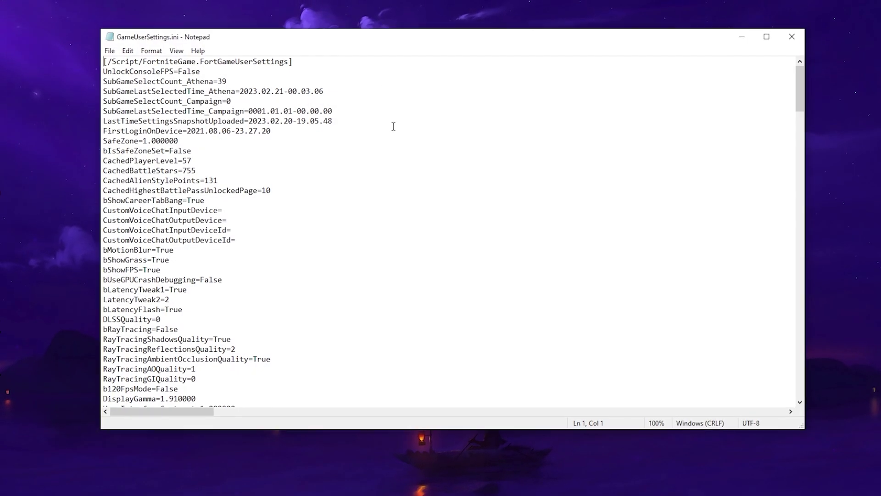
scroll(250, 229, "down", 6)
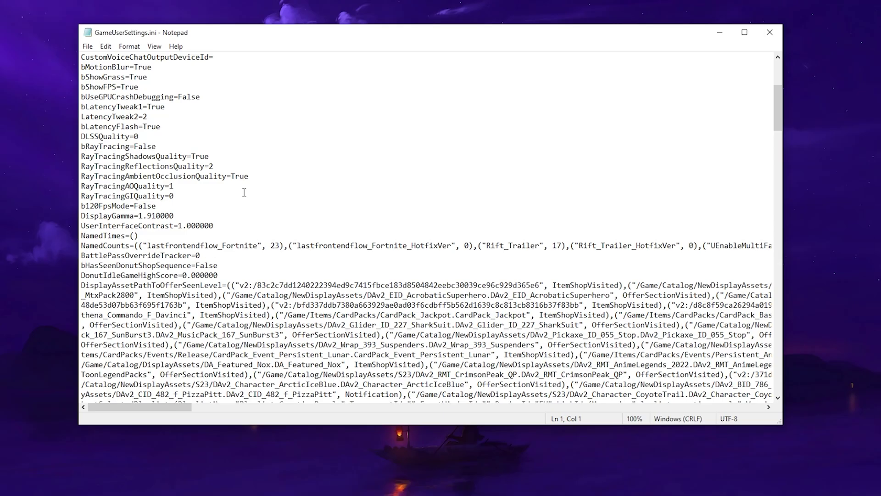
scroll(248, 221, "down", 5)
scroll(241, 200, "down", 10)
scroll(241, 200, "down", 5)
scroll(234, 193, "down", 4)
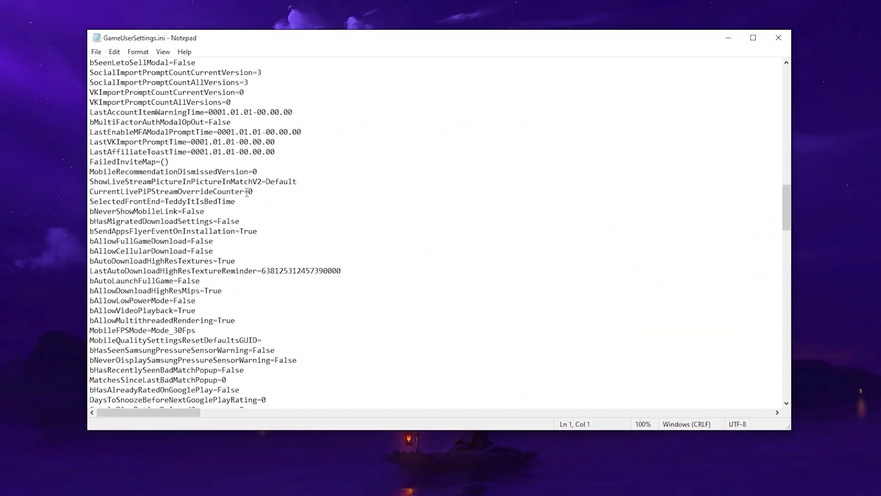
scroll(220, 179, "down", 10)
left_click(186, 153)
double_click(181, 154)
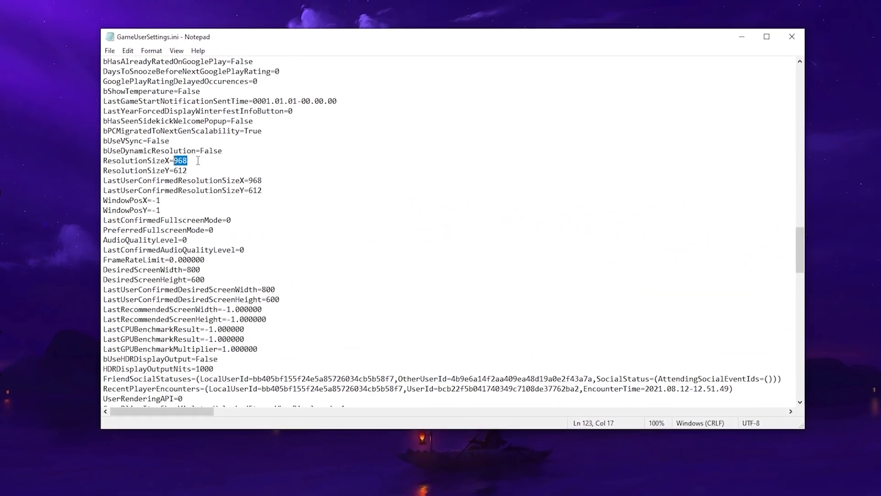
left_click(241, 187)
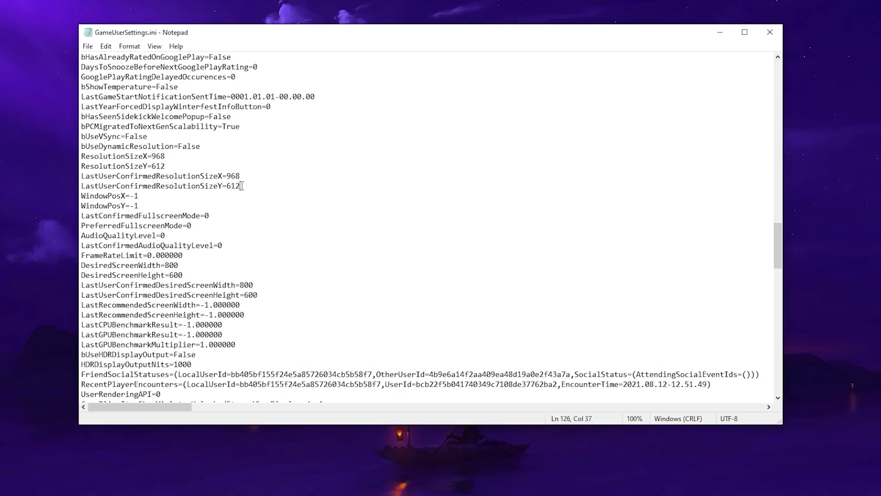
- Copy the optimized GameUserSettings.ini into AppData\Local\FortniteGame\Saved\Config\WindowsClient
key("super")
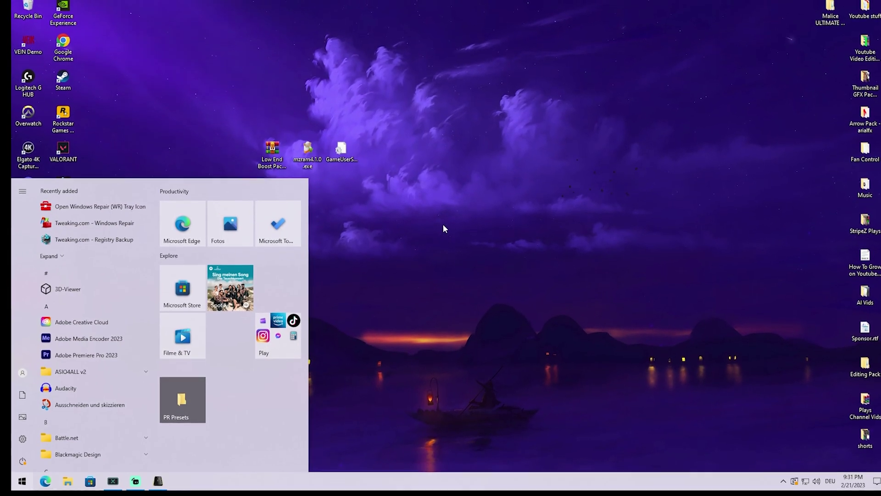
type("%temp%")
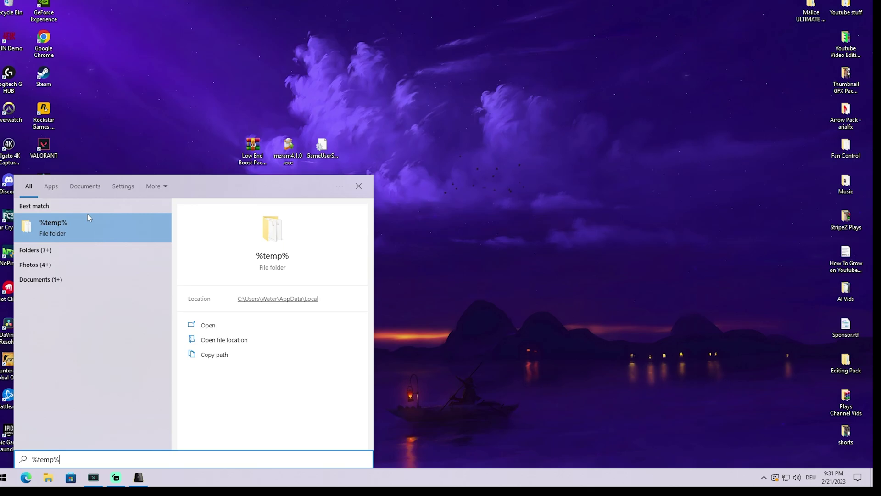
key("Return")
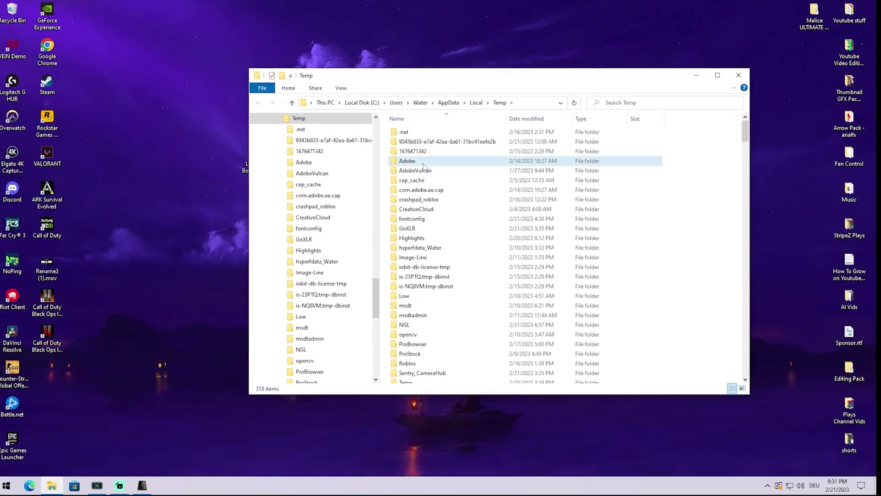
left_click(539, 99)
scroll(460, 177, "up", 1)
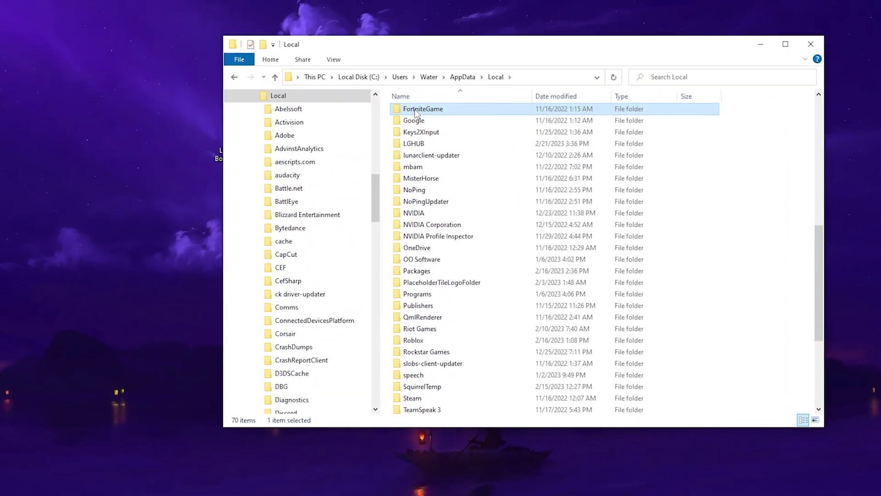
double_click(407, 109)
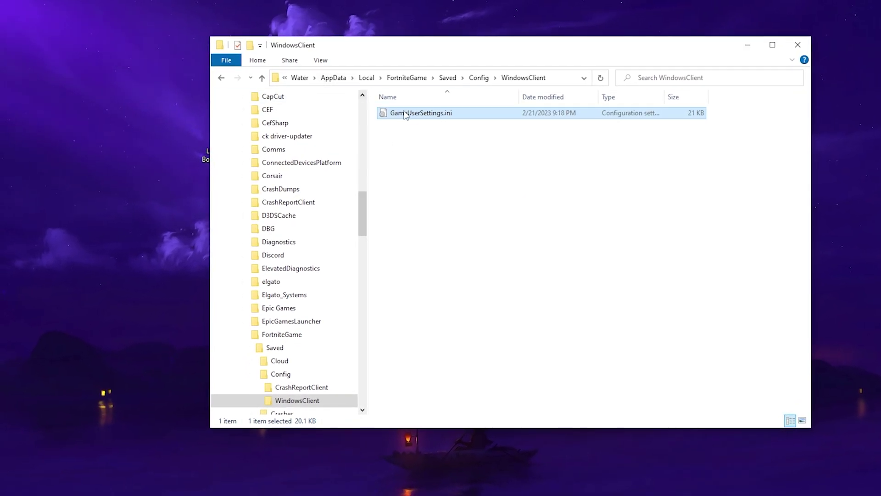
left_click_drag(401, 46, 536, 56)
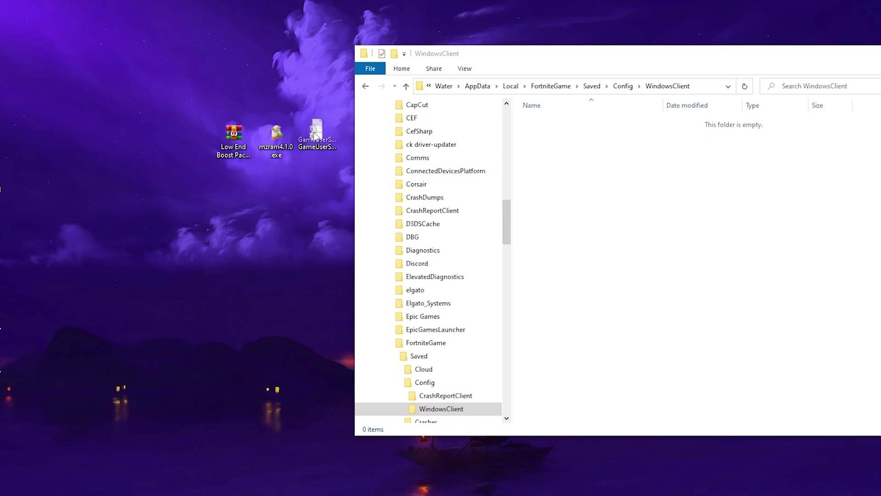
left_click_drag(366, 128, 585, 173)
- Check the new GameUserSettings.ini's contents and mark the file read-only
double_click(551, 120)
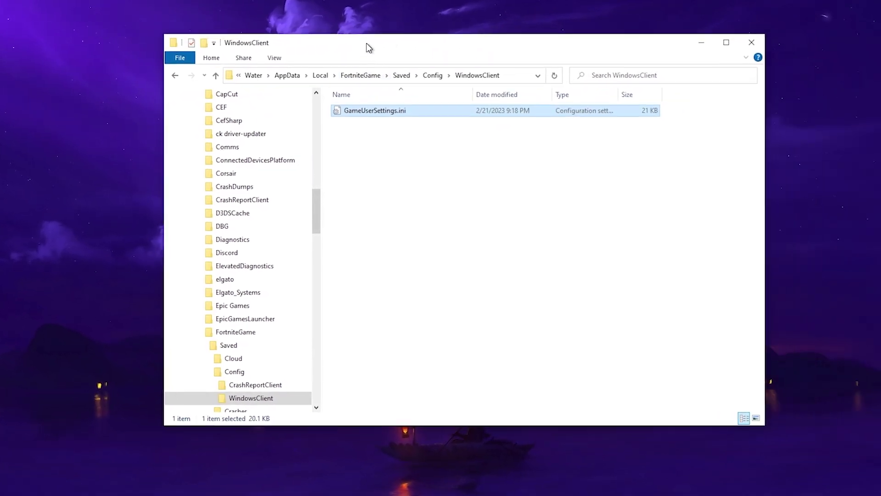
scroll(258, 177, "down", 10)
scroll(258, 178, "down", 8)
scroll(258, 178, "down", 8)
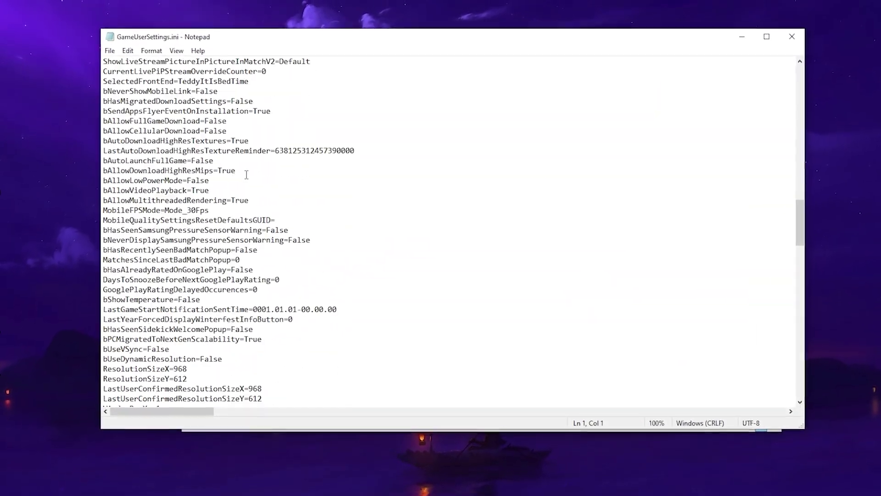
scroll(234, 158, "down", 8)
scroll(228, 146, "down", 6)
scroll(228, 145, "up", 6)
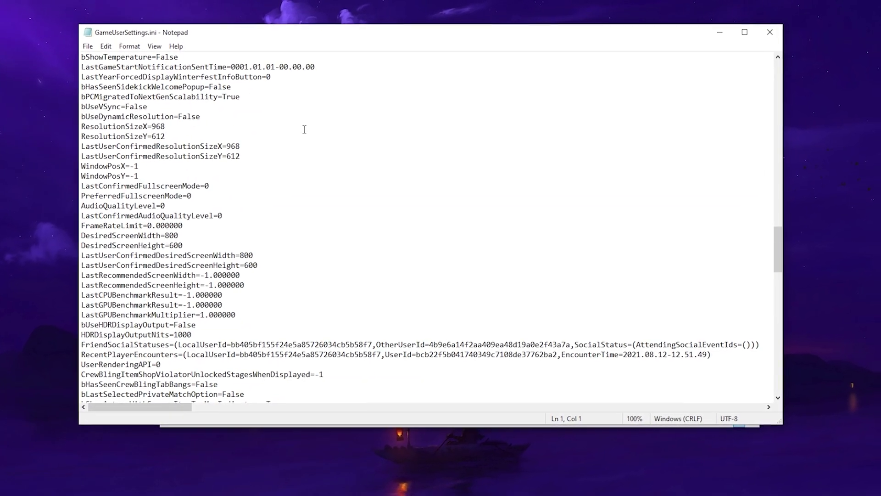
left_click_drag(240, 163, 82, 133)
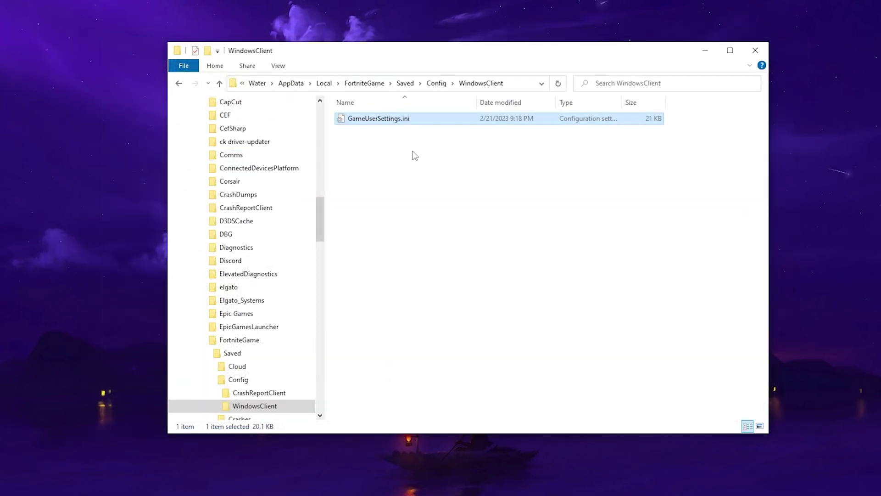
right_click(363, 122)
left_click(396, 404)
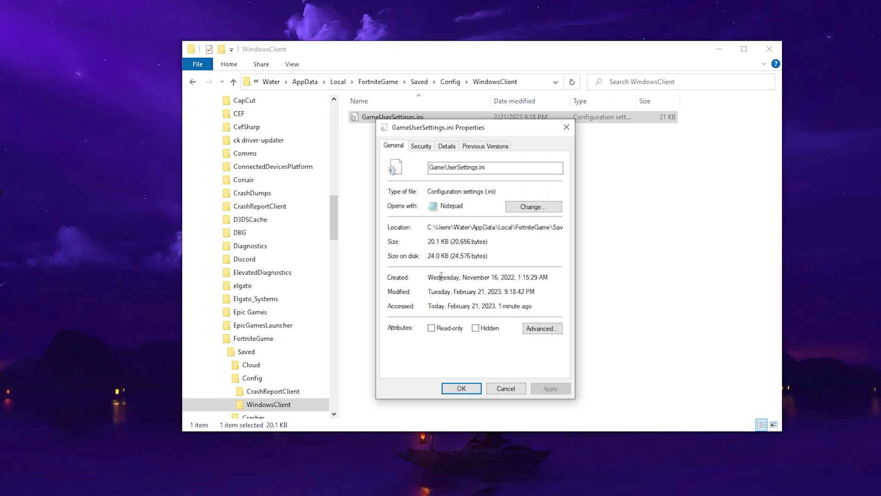
left_click(428, 330)
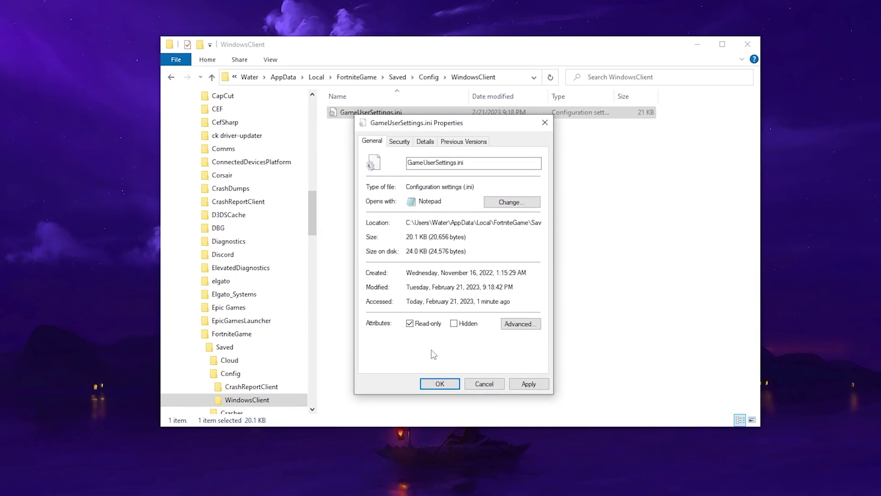
left_click(444, 392)
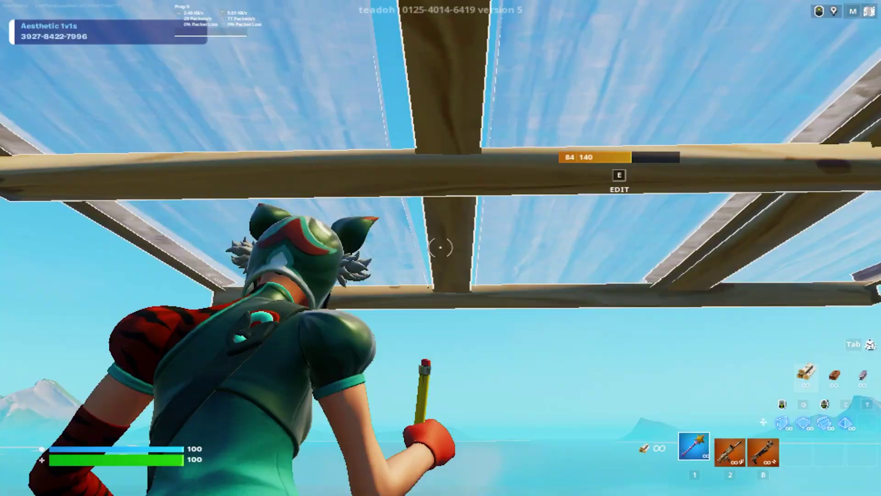
- Edit and confirm the walls and floor tile ahead, cutting tiles out of the next wall
key("e")
key("e")
key("e")
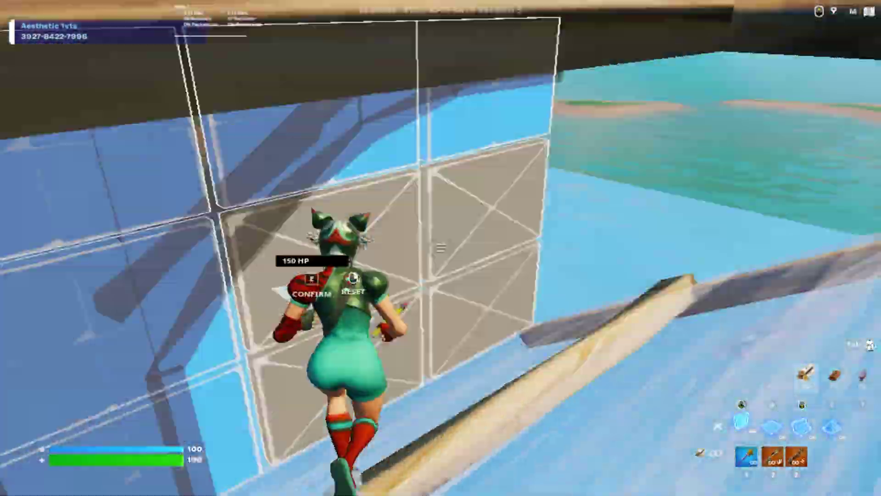
key("e")
key("e")
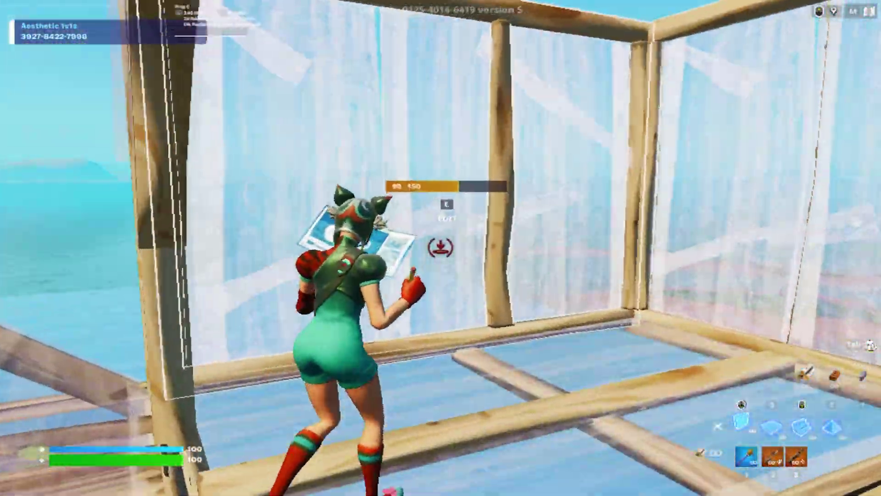
key("e")
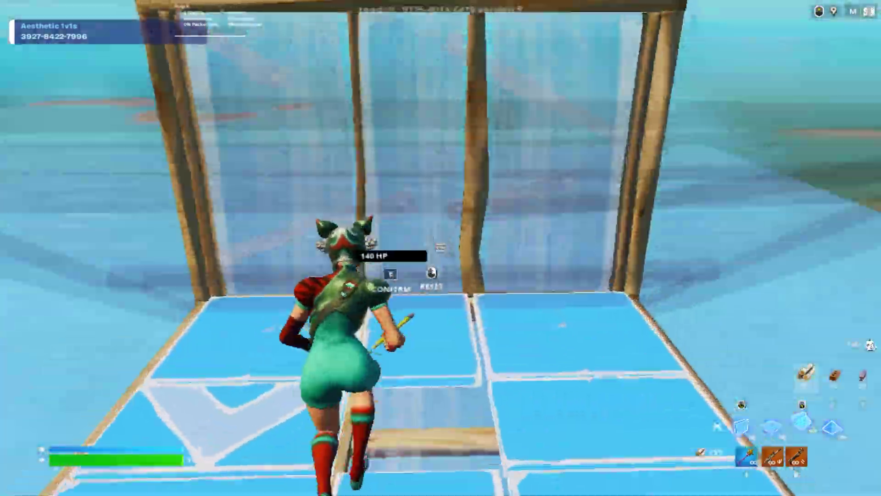
key("e")
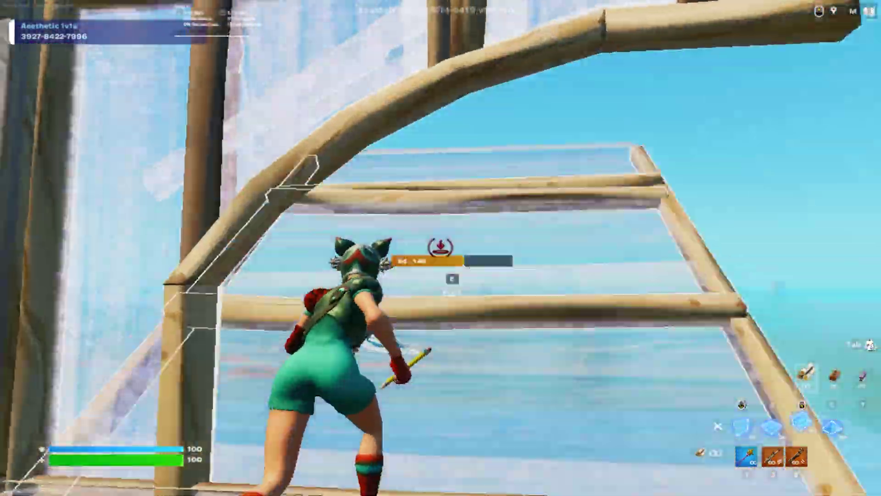
key("e")
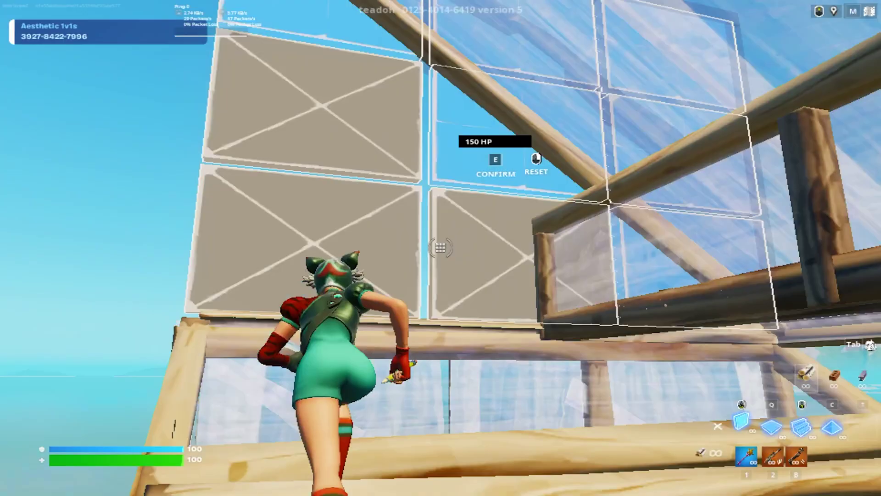
left_click_drag(441, 248, 440, 248)
key("e")
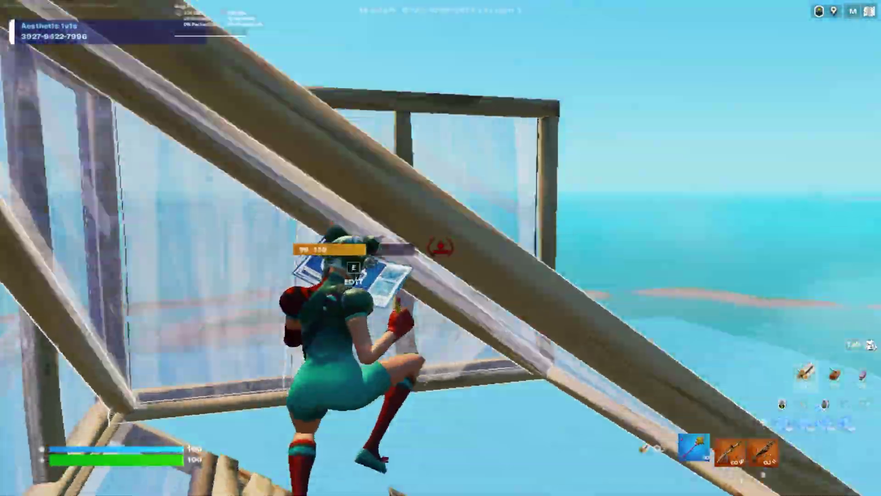
- Jump through the edited wall, placing new walls while swapping between building and pickaxe
key("q")
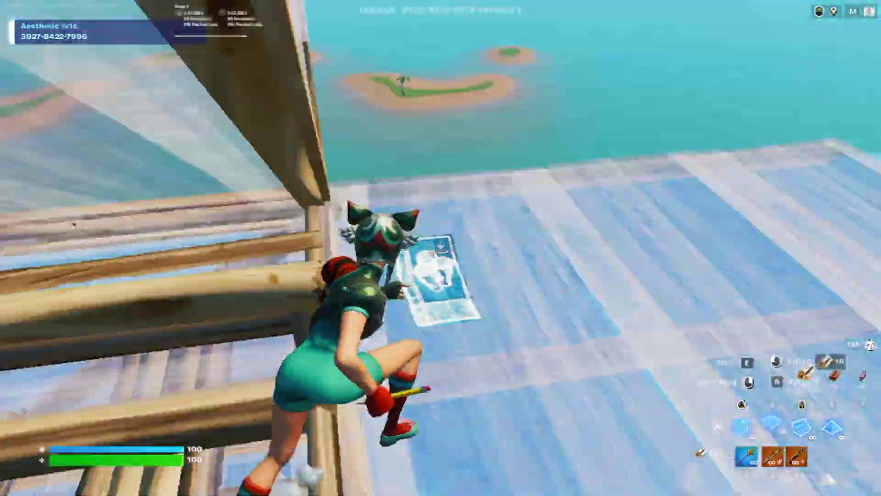
left_click(441, 248)
key("1")
key("q")
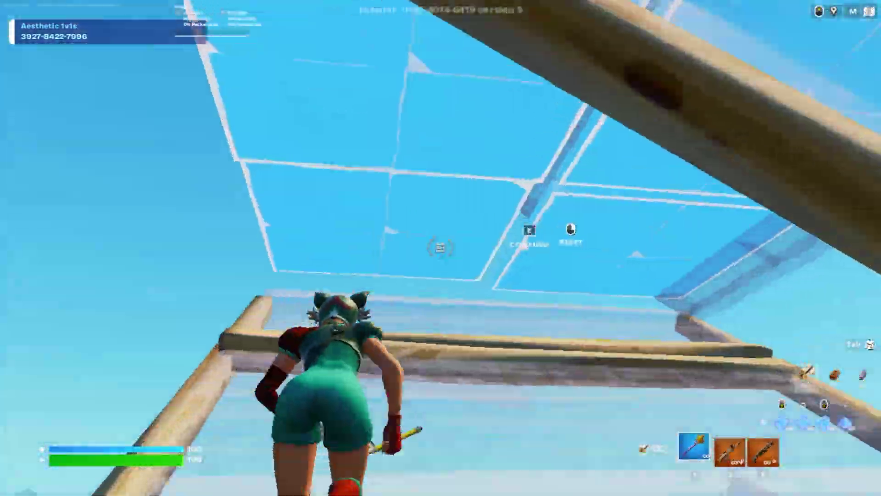
left_click(441, 248)
key("1")
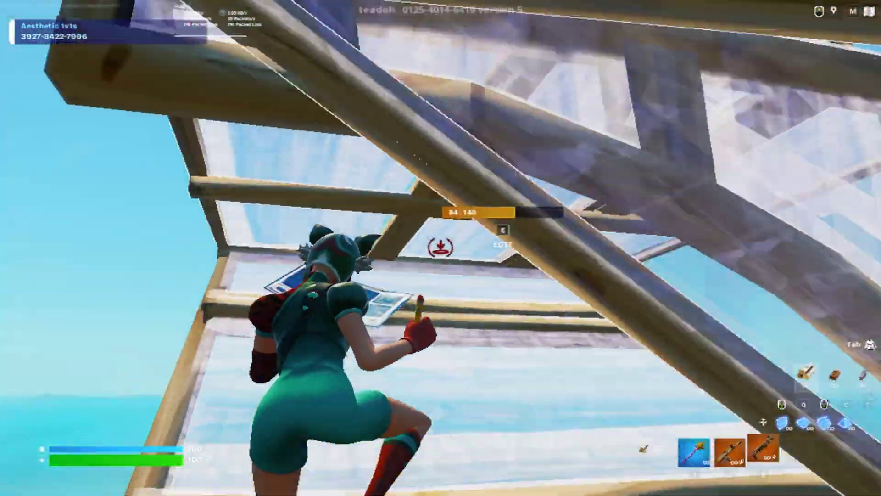
key("q")
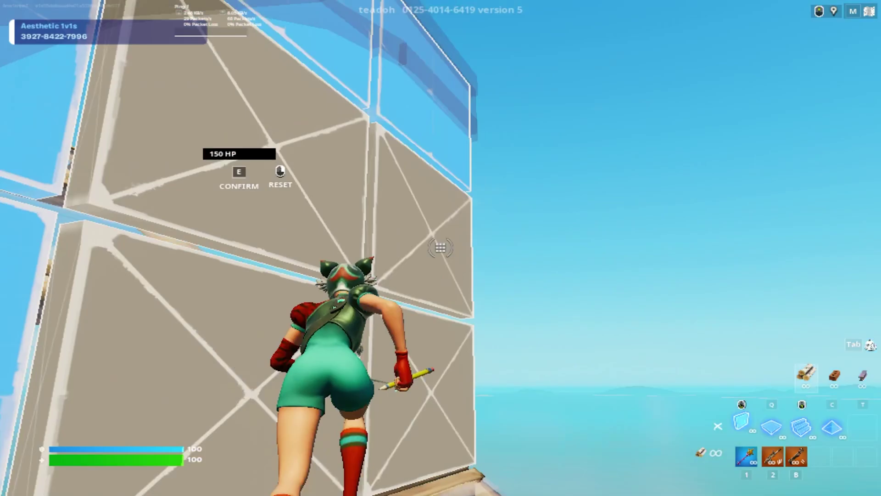
key("1")
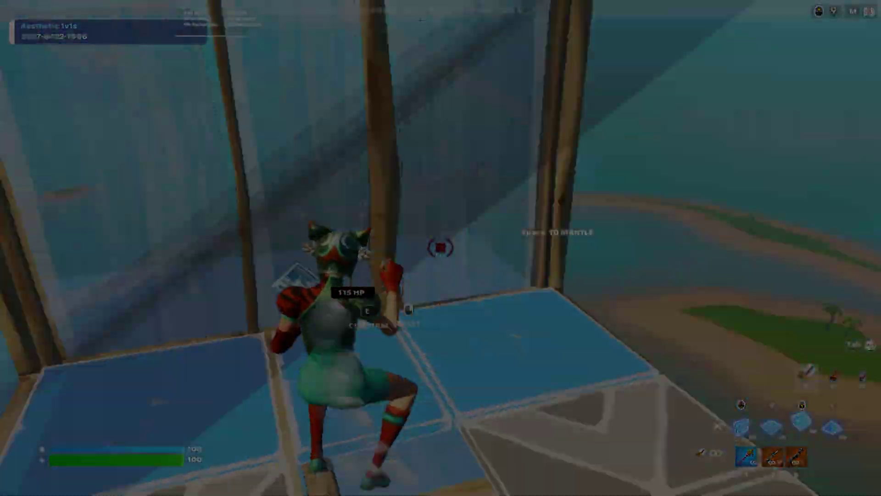